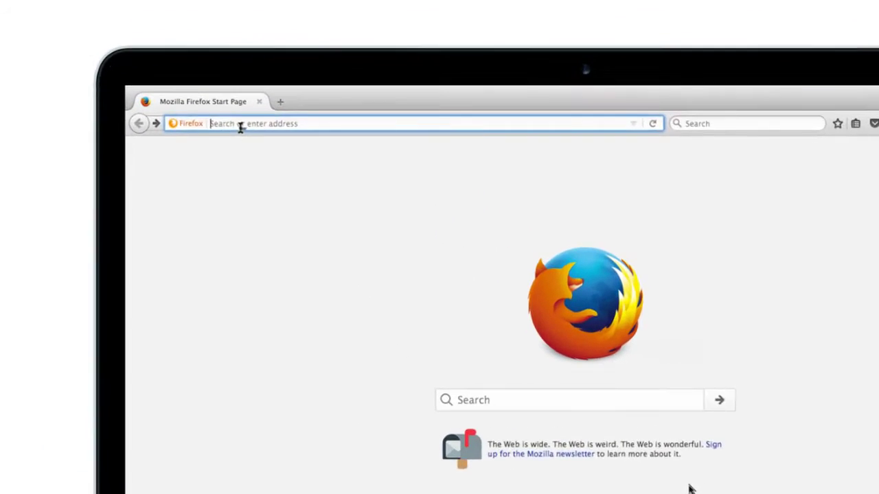
pyautogui.write('www')
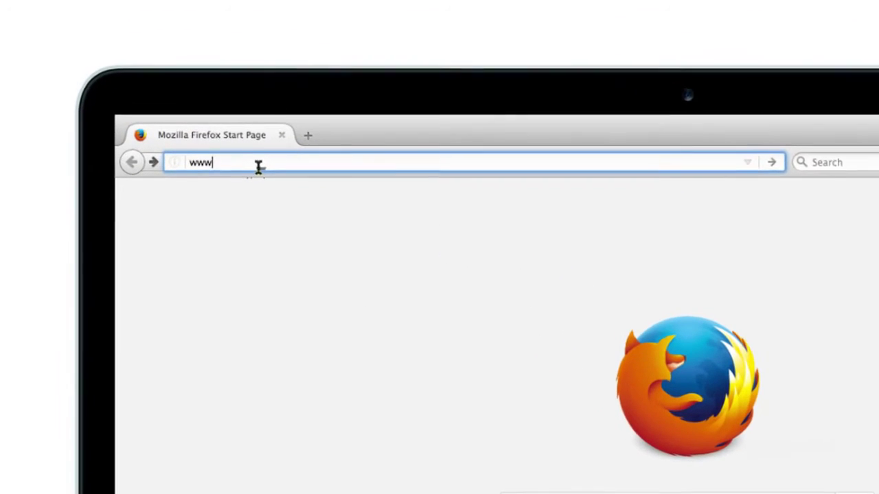
pyautogui.write('.nihms.ni')
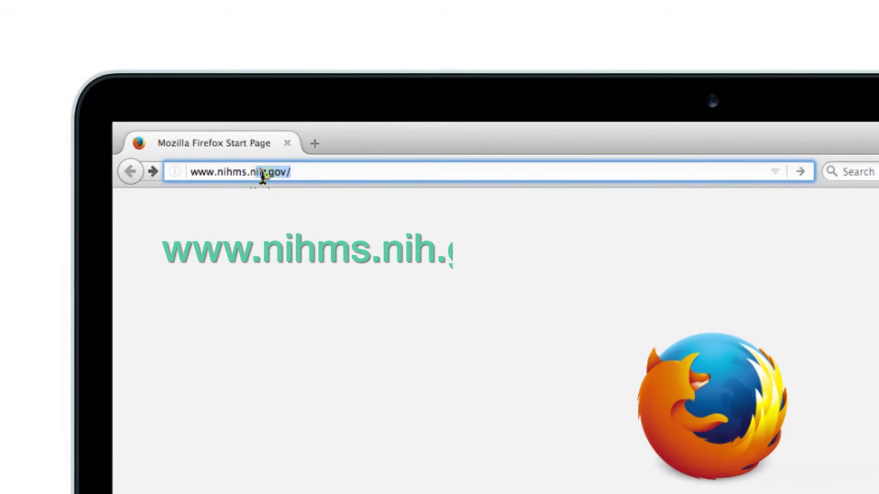
pyautogui.write('h.gov/')
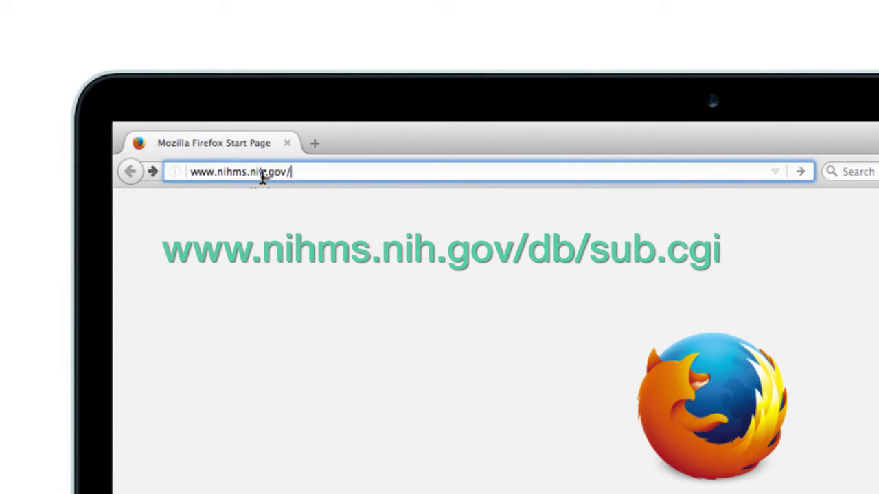
pyautogui.write('db/sub.cgi')
pyautogui.press('Return')
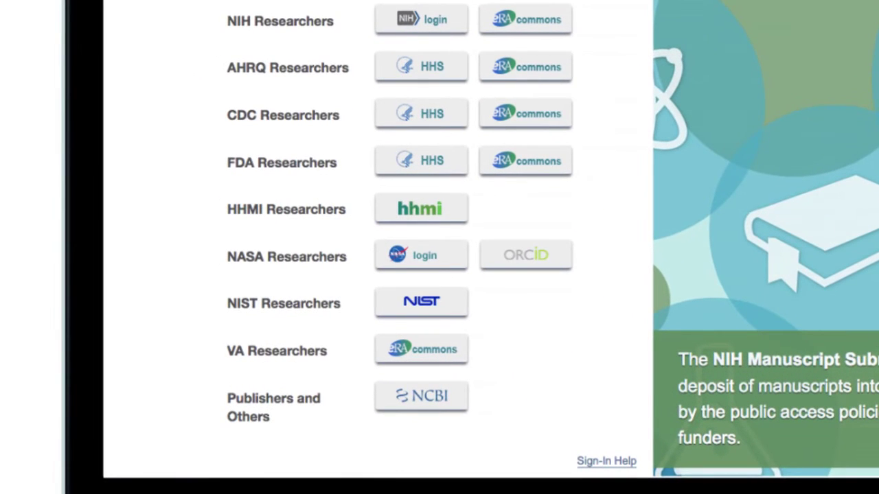
# Sign in as a NASA researcher with the ORCID iD and account password, authorizing NIHMS
pyautogui.click(528, 265)
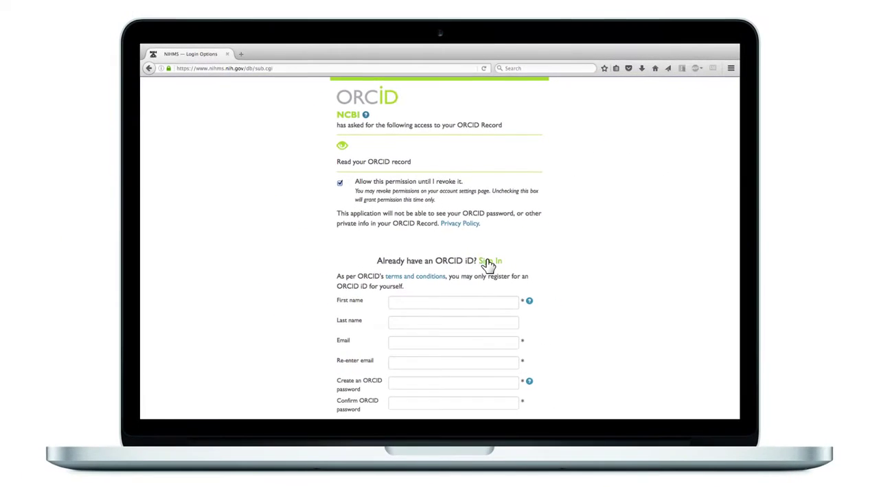
pyautogui.click(489, 262)
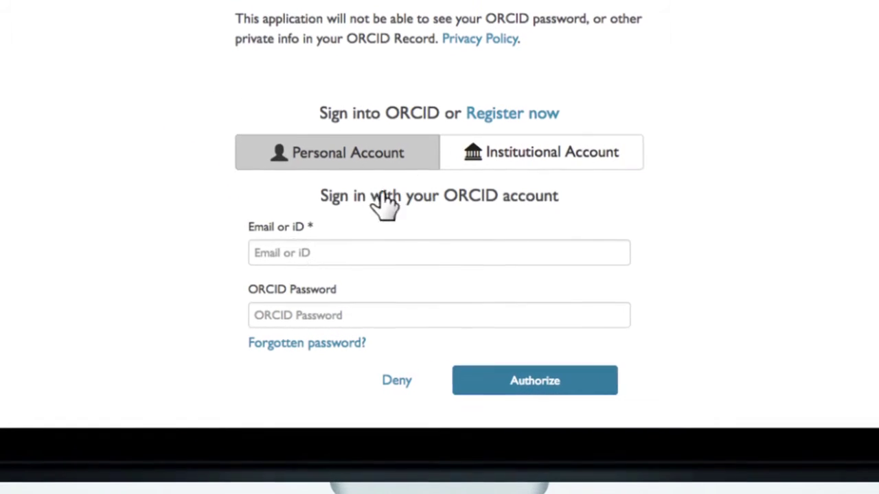
pyautogui.click(358, 331)
pyautogui.write('myORCID')
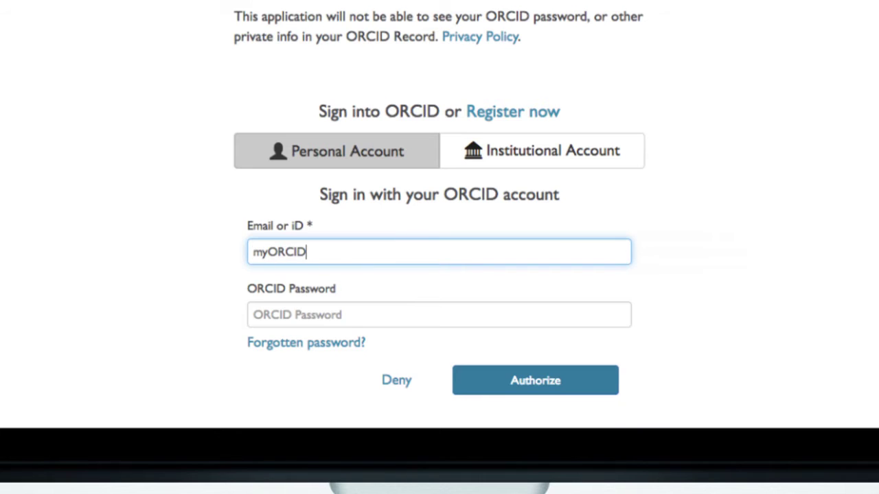
pyautogui.press('Tab')
pyautogui.write('•••••••••••')
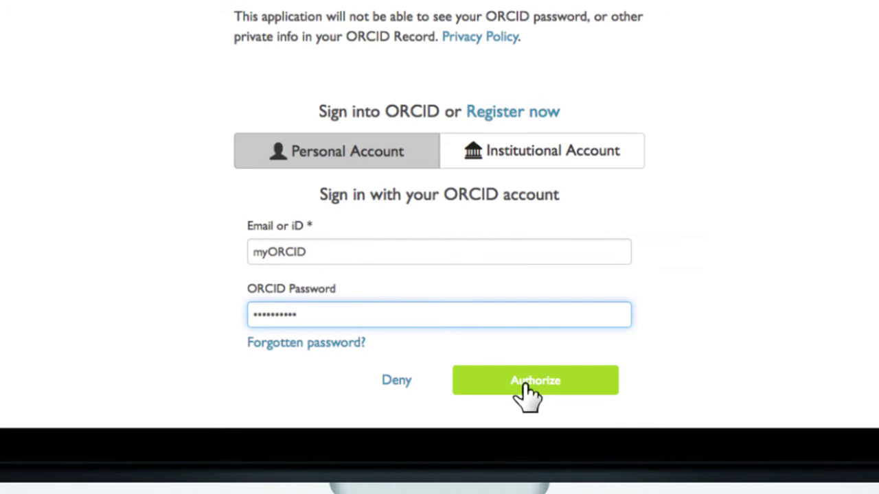
pyautogui.click(527, 385)
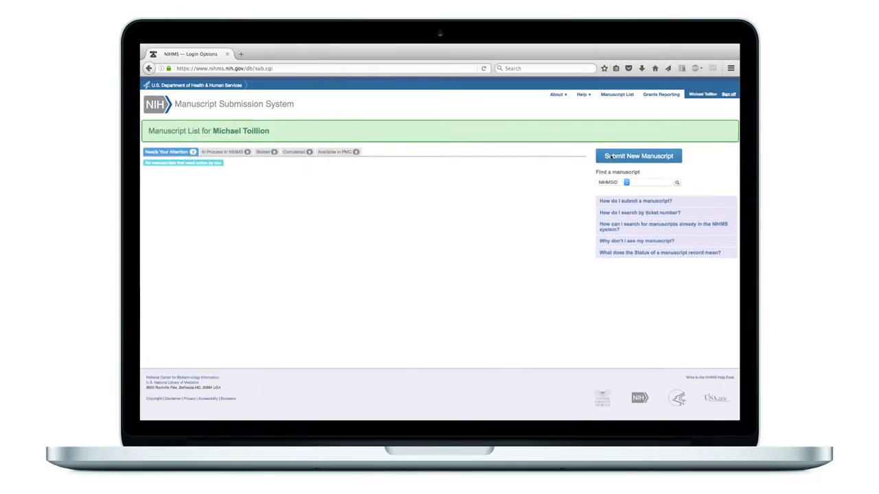
# Start a new manuscript titled 'My Awesome Paper' in the journal Science (New York, N.Y.)
pyautogui.click(457, 224)
pyautogui.write('My Awesome Paper')
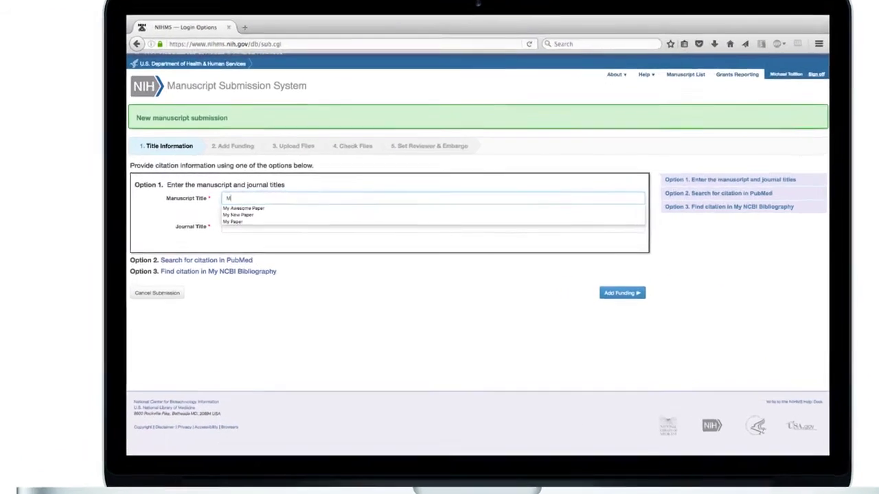
pyautogui.click(294, 285)
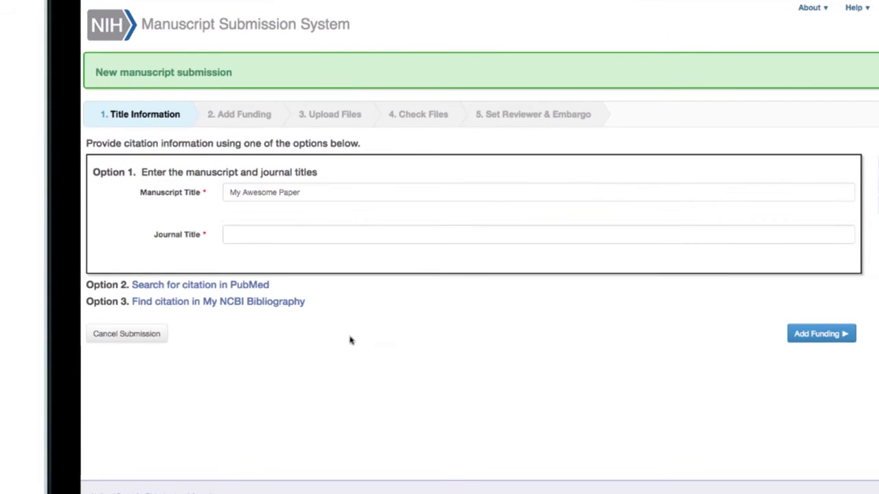
pyautogui.click(268, 237)
pyautogui.write('Science')
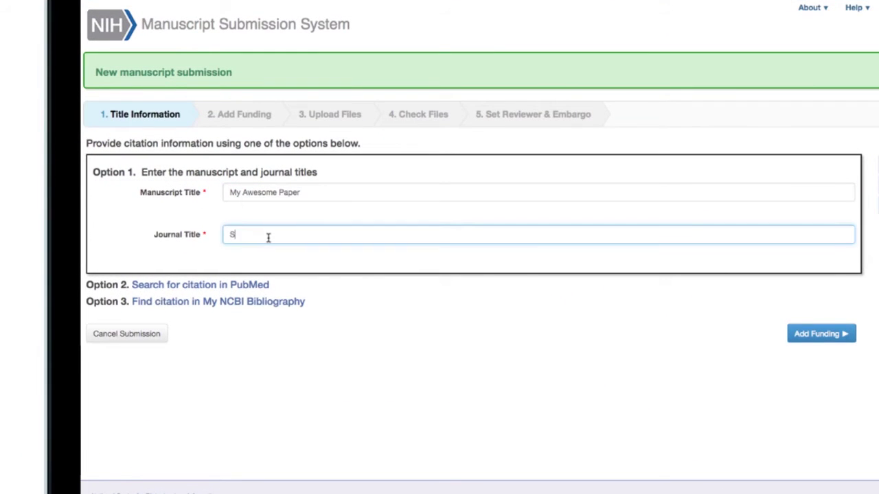
pyautogui.click(272, 290)
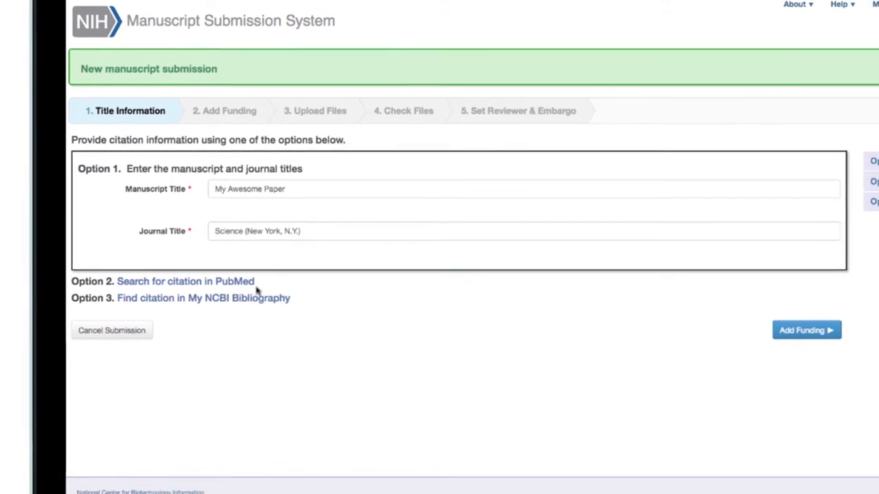
# Add funding from Ames Research Center, directorate Science-Planetary Science
pyautogui.click(474, 255)
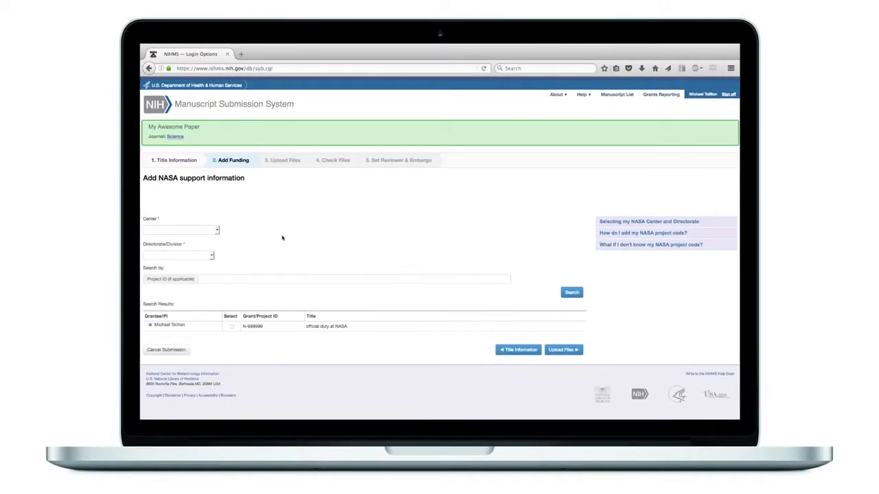
pyautogui.click(273, 184)
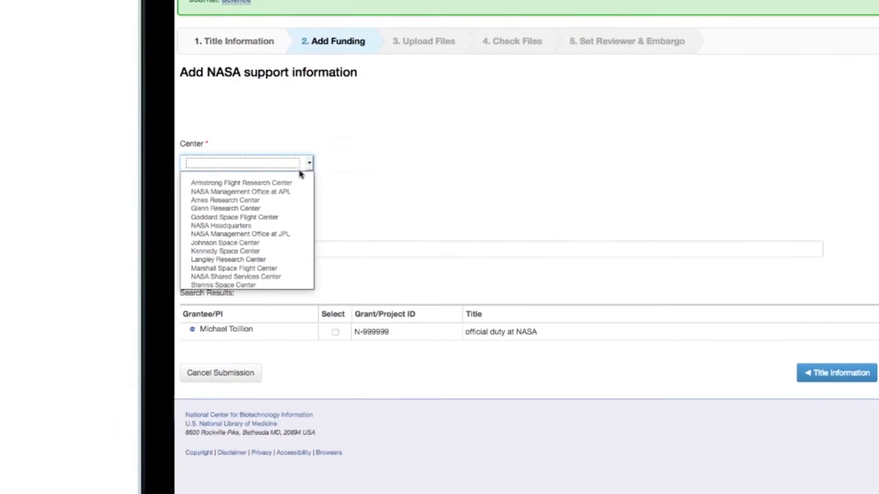
pyautogui.click(272, 215)
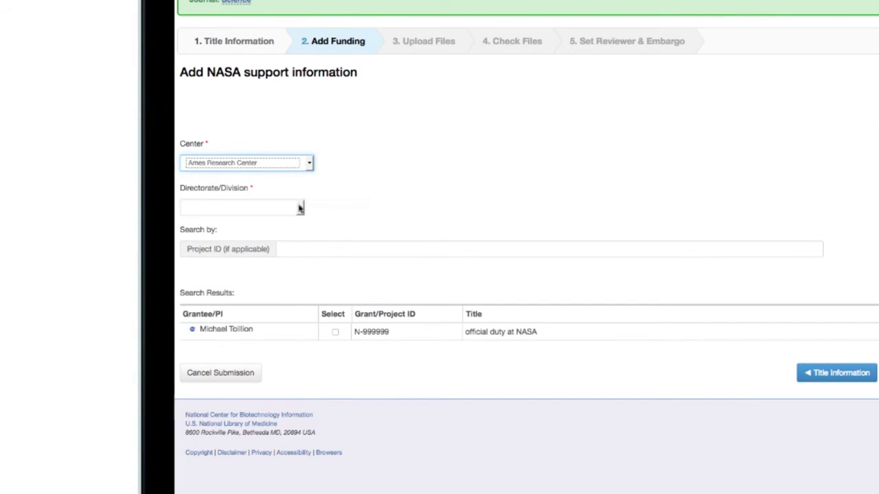
pyautogui.click(298, 205)
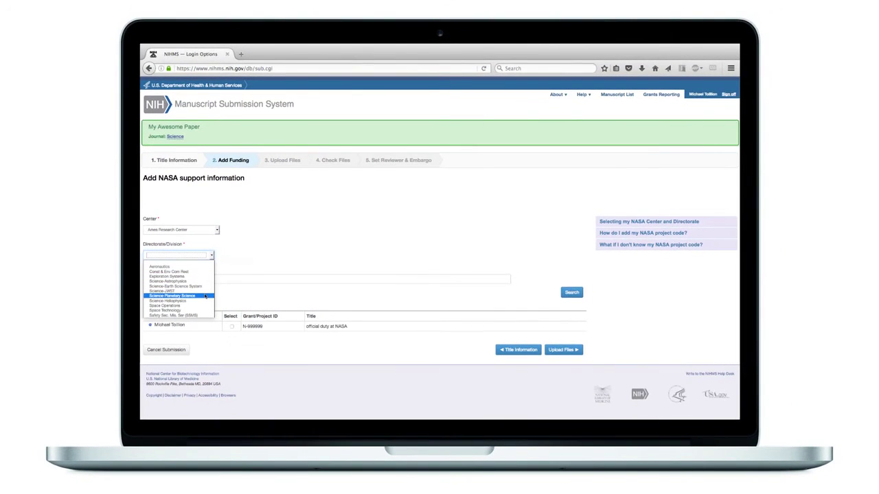
pyautogui.click(205, 296)
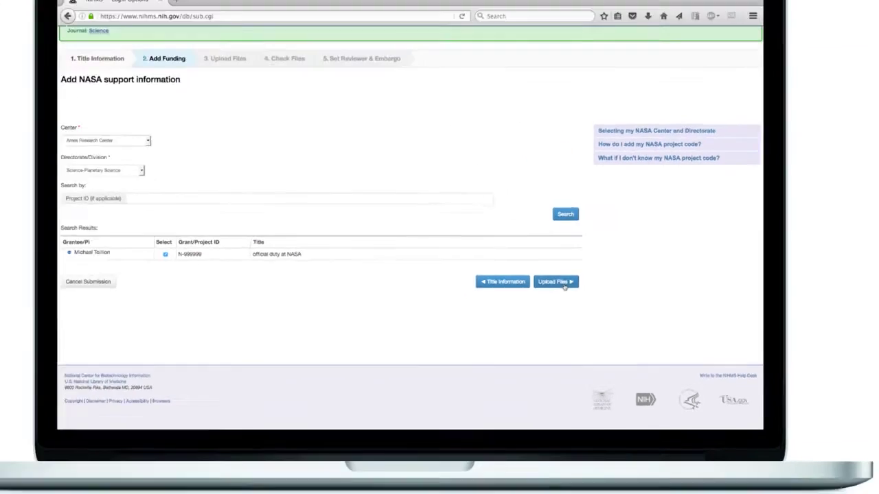
# Upload My Paper.docx as the manuscript file
pyautogui.click(536, 232)
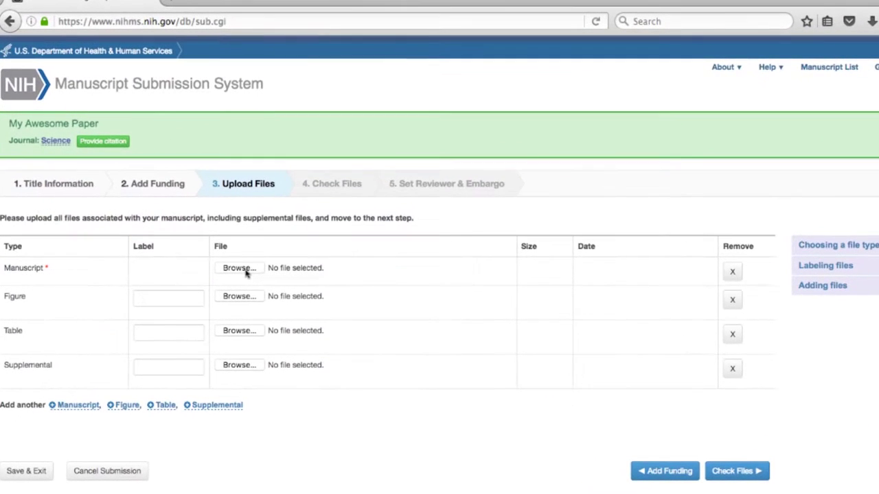
pyautogui.click(279, 210)
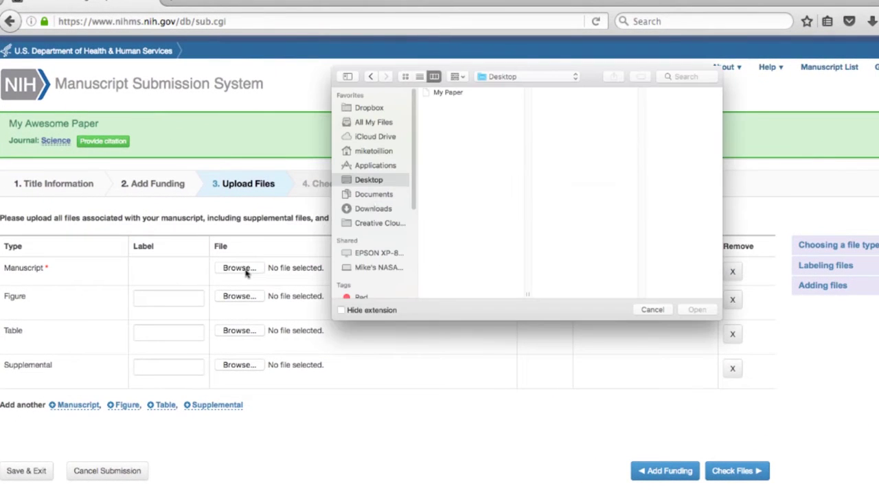
pyautogui.click(448, 92)
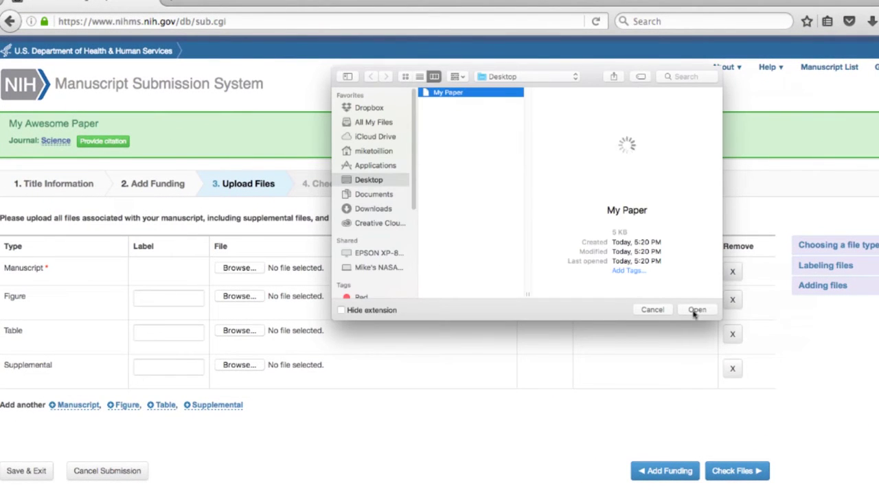
pyautogui.click(695, 310)
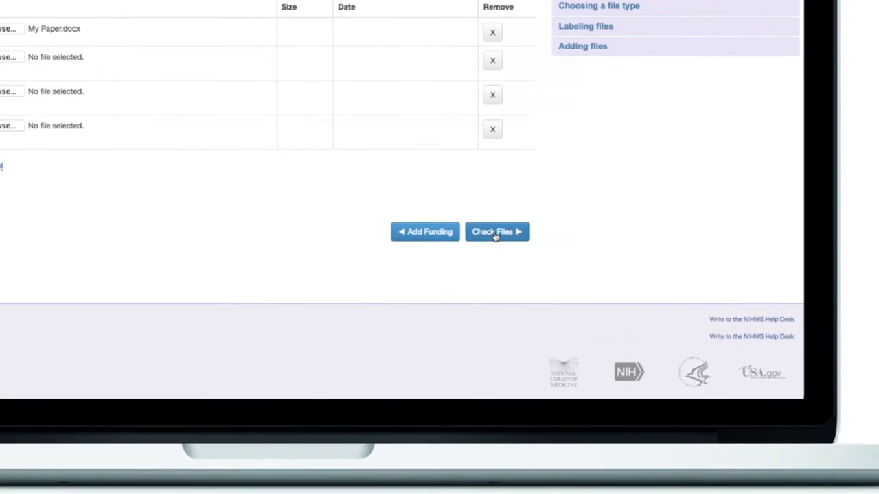
# Generate and review the PDF receipt at Check Files
pyautogui.click(495, 234)
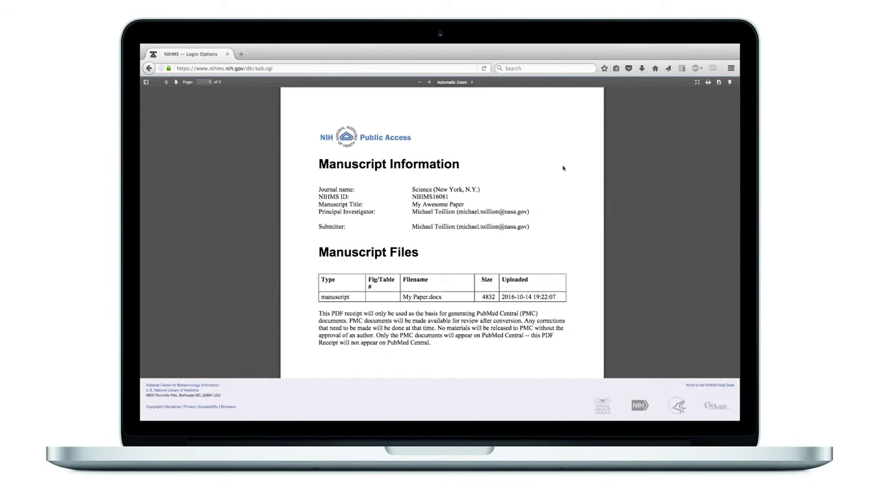
pyautogui.scroll(-15, 591, 177)
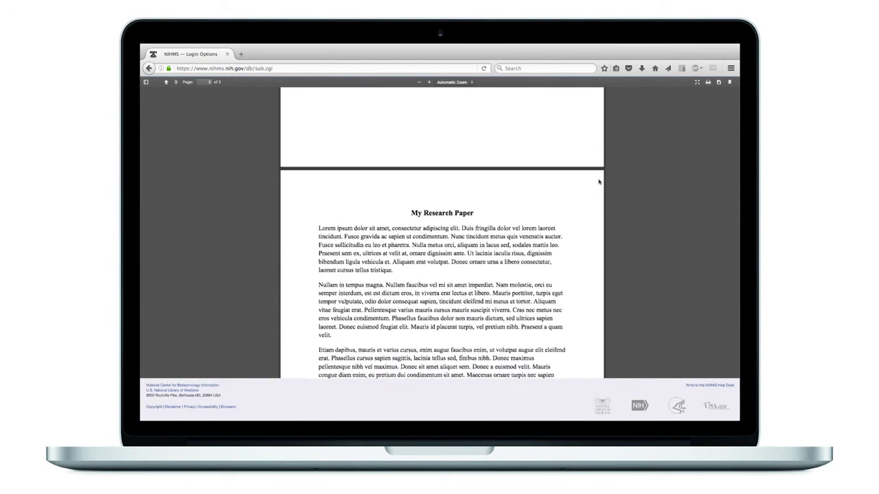
pyautogui.scroll(15, 599, 182)
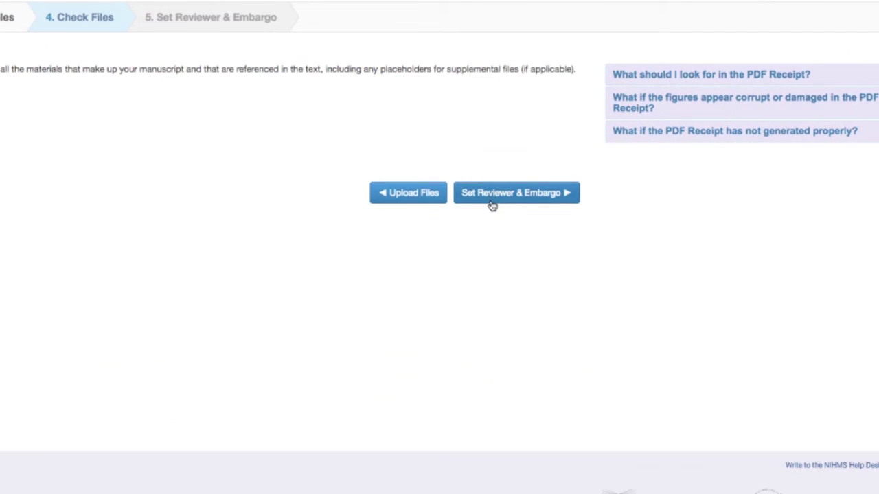
# Keep myself (Me) as the manuscript's reviewer
pyautogui.click(492, 206)
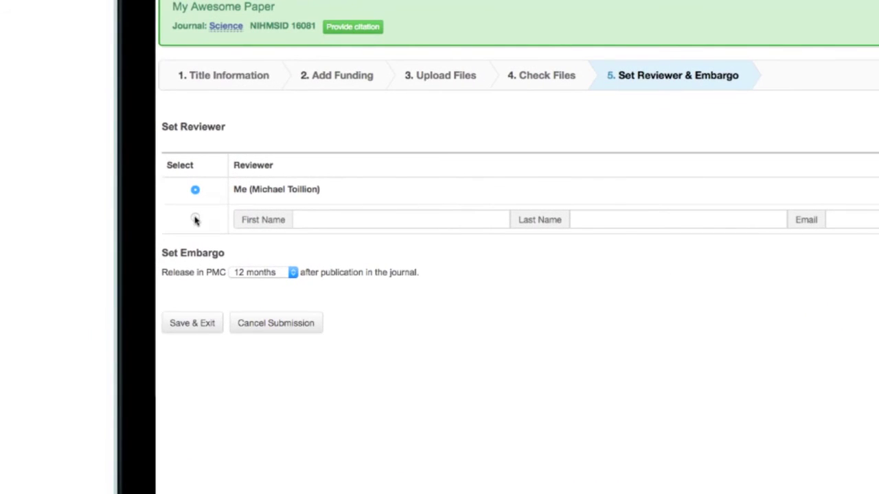
pyautogui.click(195, 218)
pyautogui.click(195, 191)
# Set a 6-month PMC embargo, approve the settings, and agree to the submission statement
pyautogui.click(274, 273)
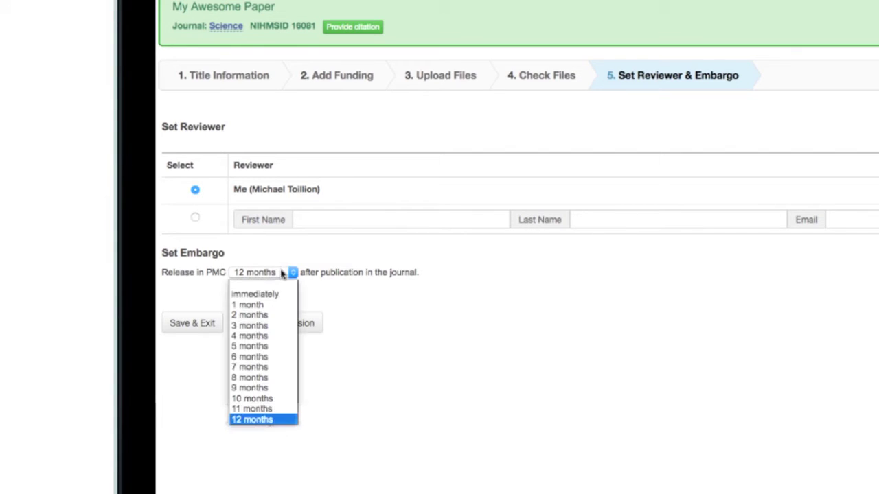
pyautogui.click(275, 358)
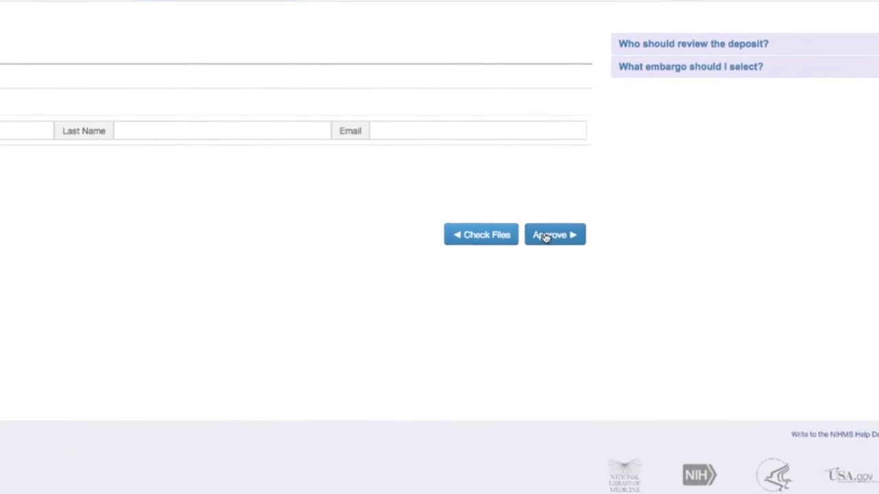
pyautogui.click(755, 276)
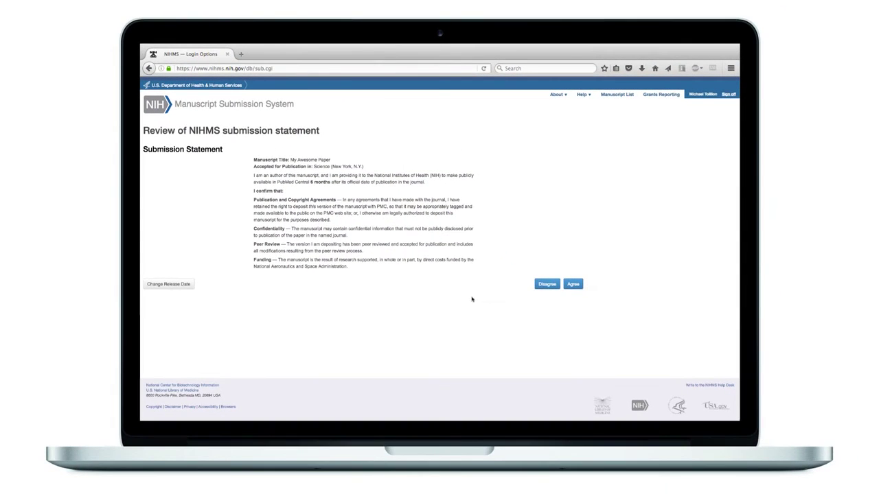
pyautogui.click(574, 285)
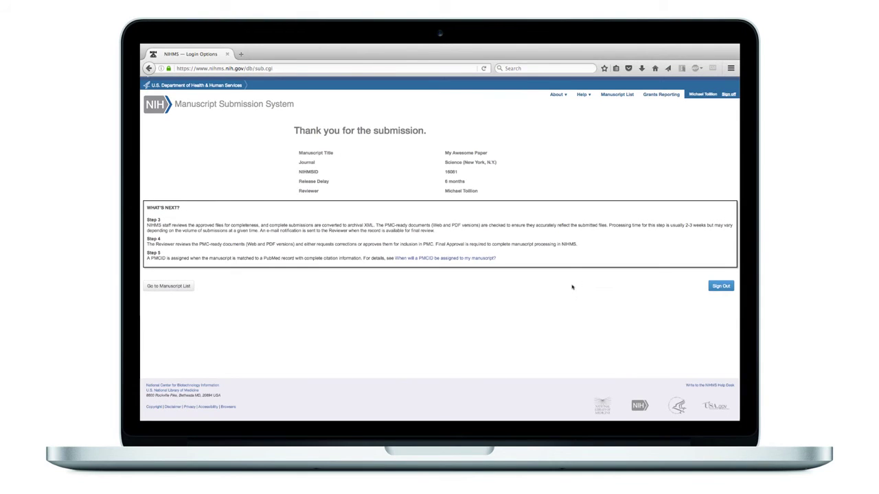